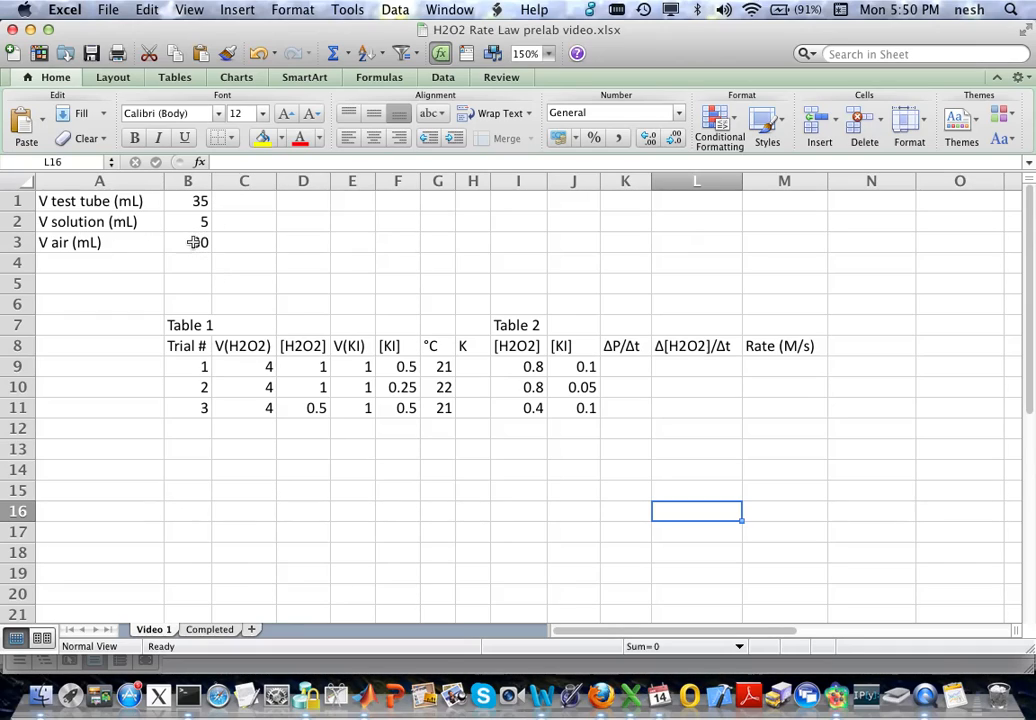
pyautogui.click(193, 242)
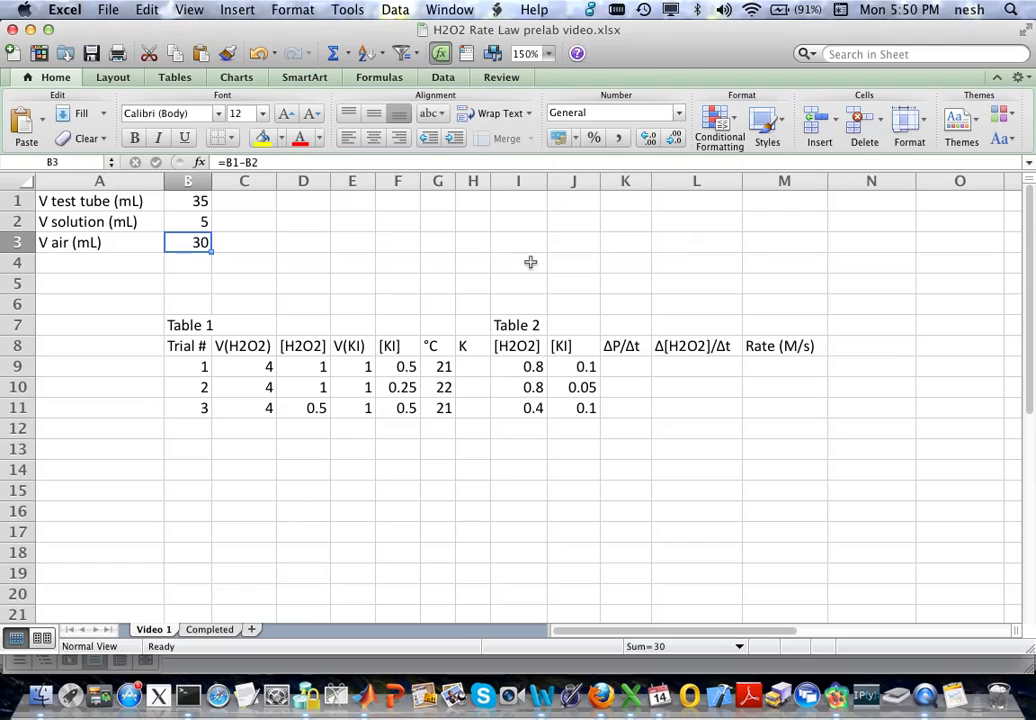
pyautogui.click(470, 345)
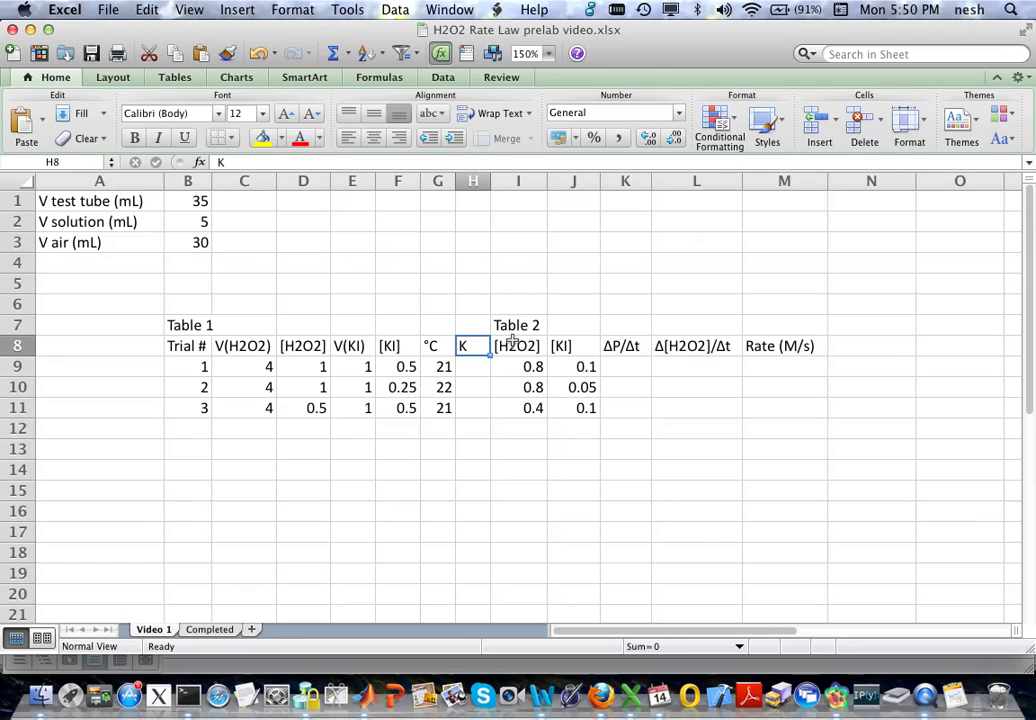
pyautogui.click(628, 346)
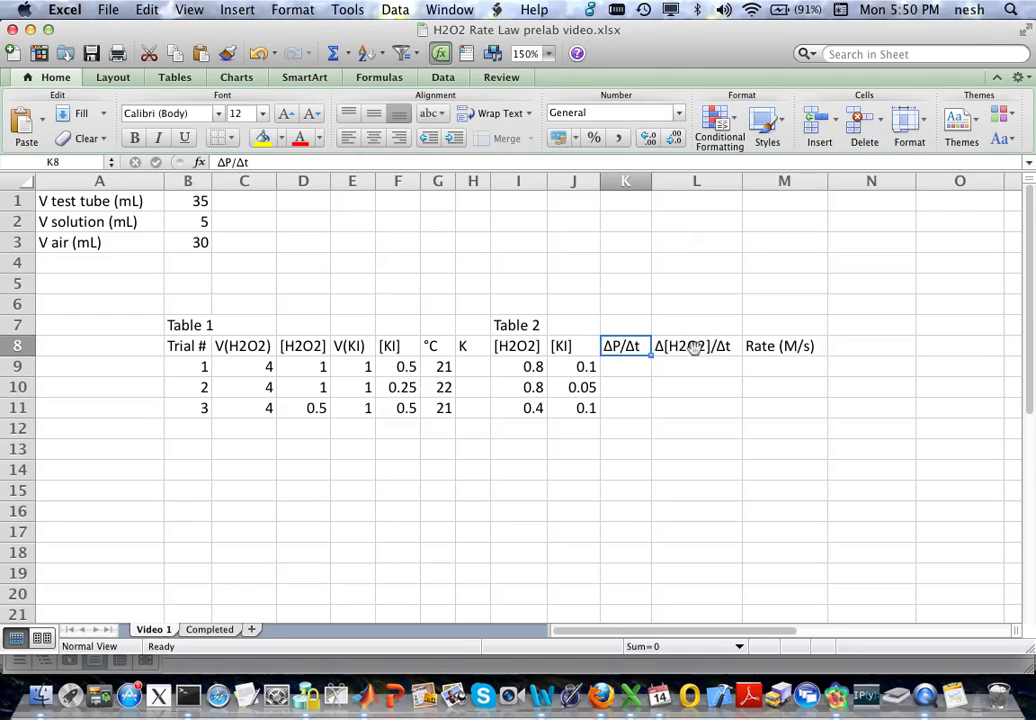
# Convert trial 1's temperature to kelvin in H9 with =G9+273 and fill the formula through trial 3.
pyautogui.click(483, 366)
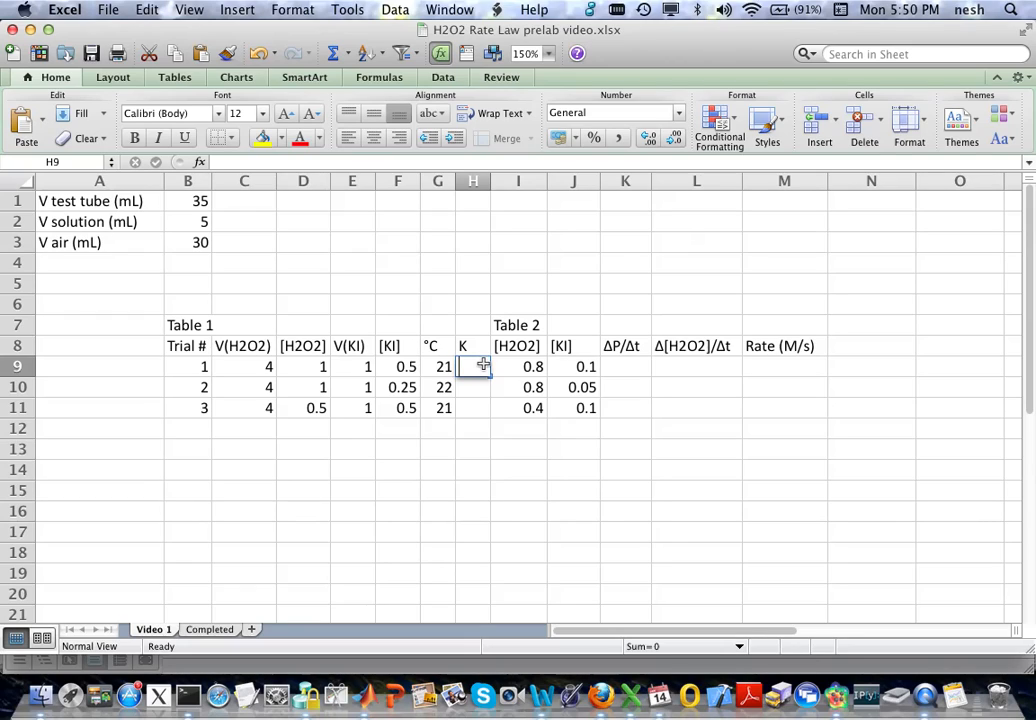
pyautogui.write('=')
pyautogui.click(443, 367)
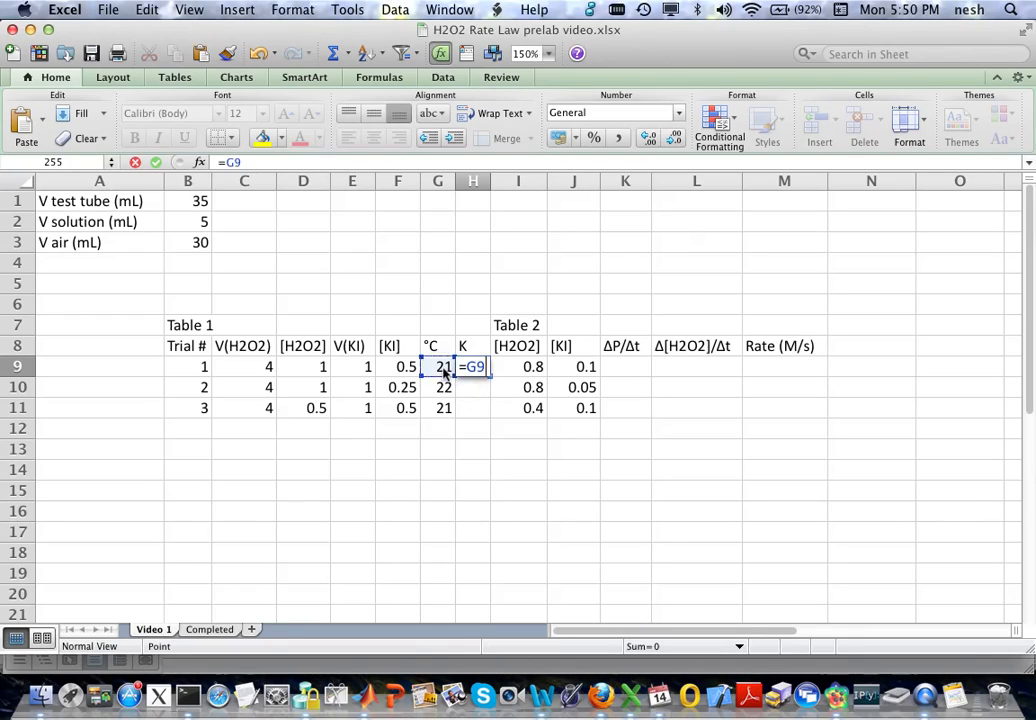
pyautogui.write('+273')
pyautogui.press('Return')
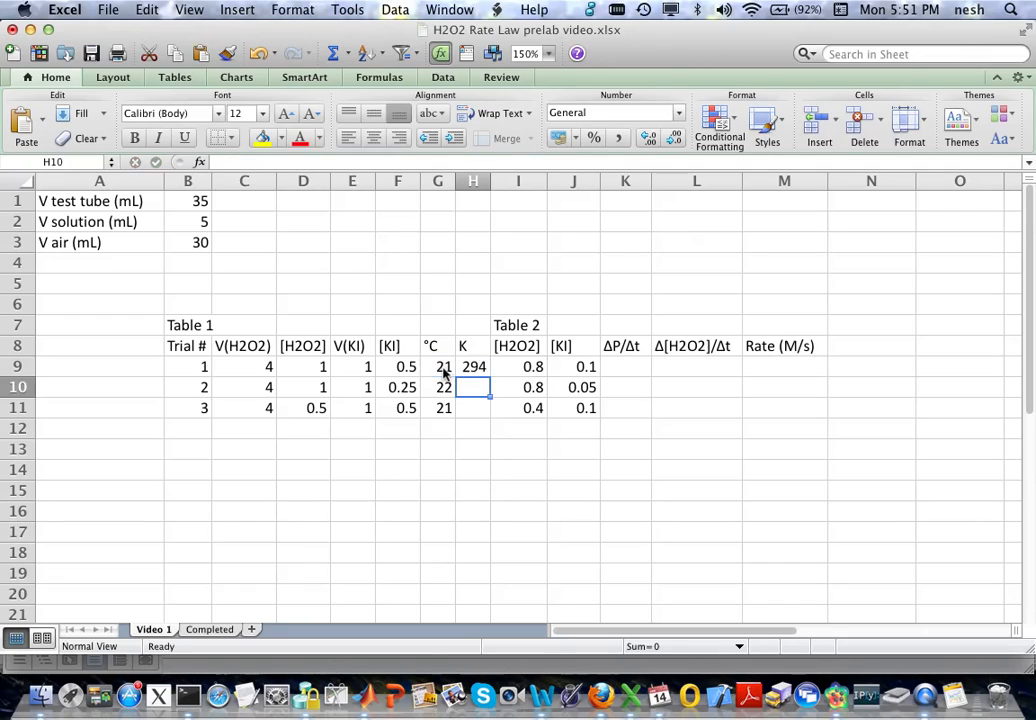
pyautogui.click(470, 367)
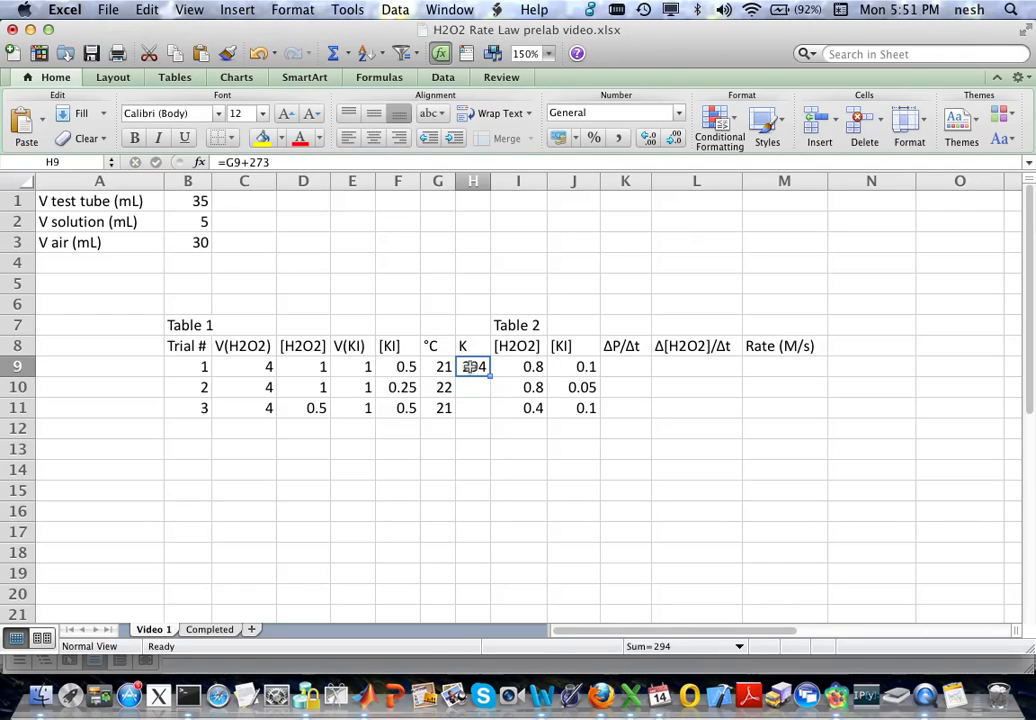
pyautogui.doubleClick(490, 375)
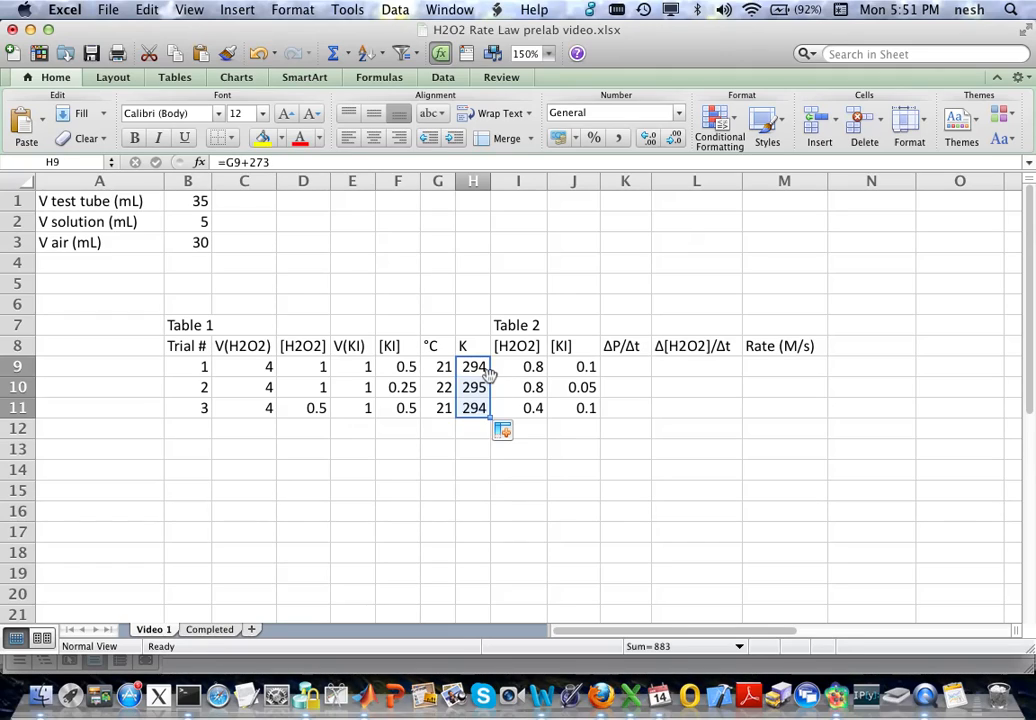
# Enter 0.01 as the ΔP/Δt value for trial 1 in K9.
pyautogui.click(627, 369)
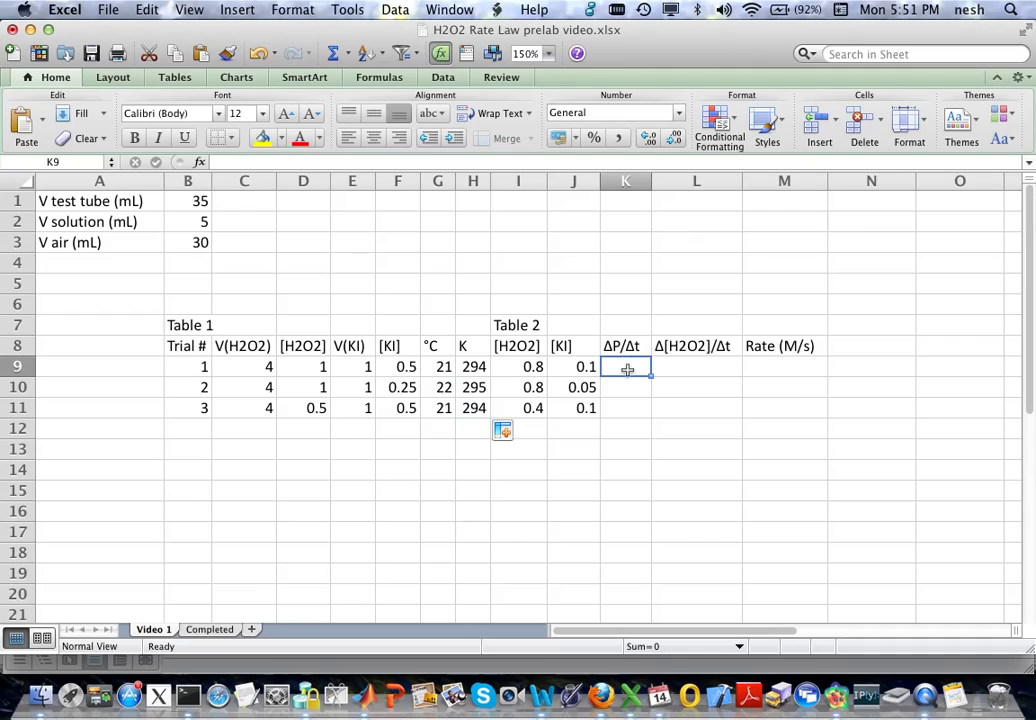
pyautogui.write('.01')
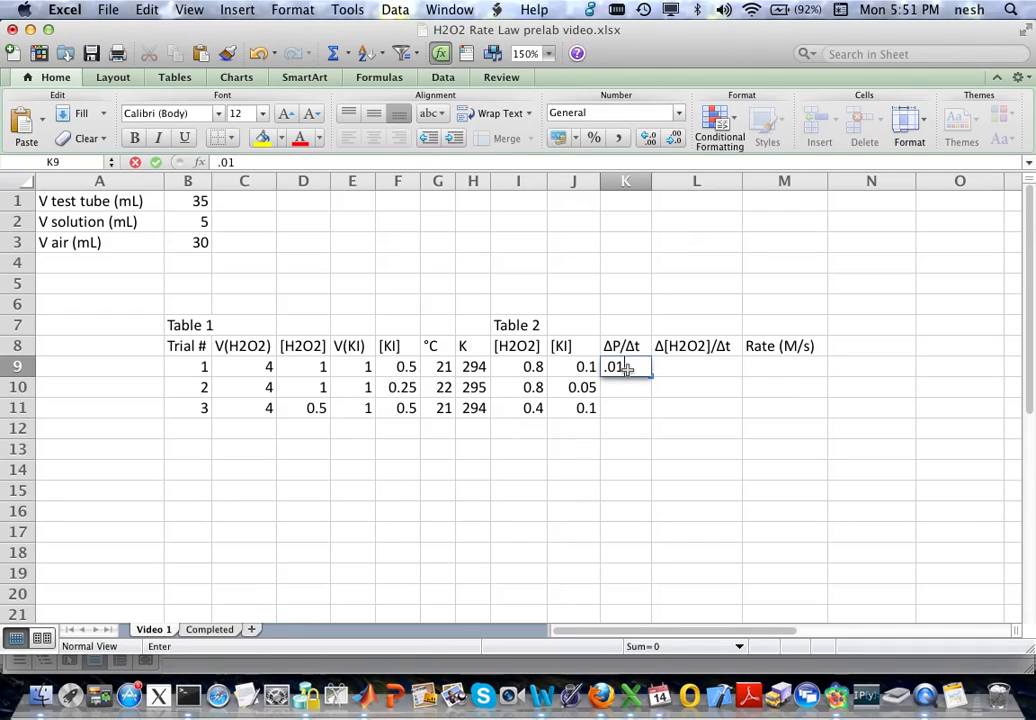
pyautogui.press('Return')
pyautogui.click(628, 374)
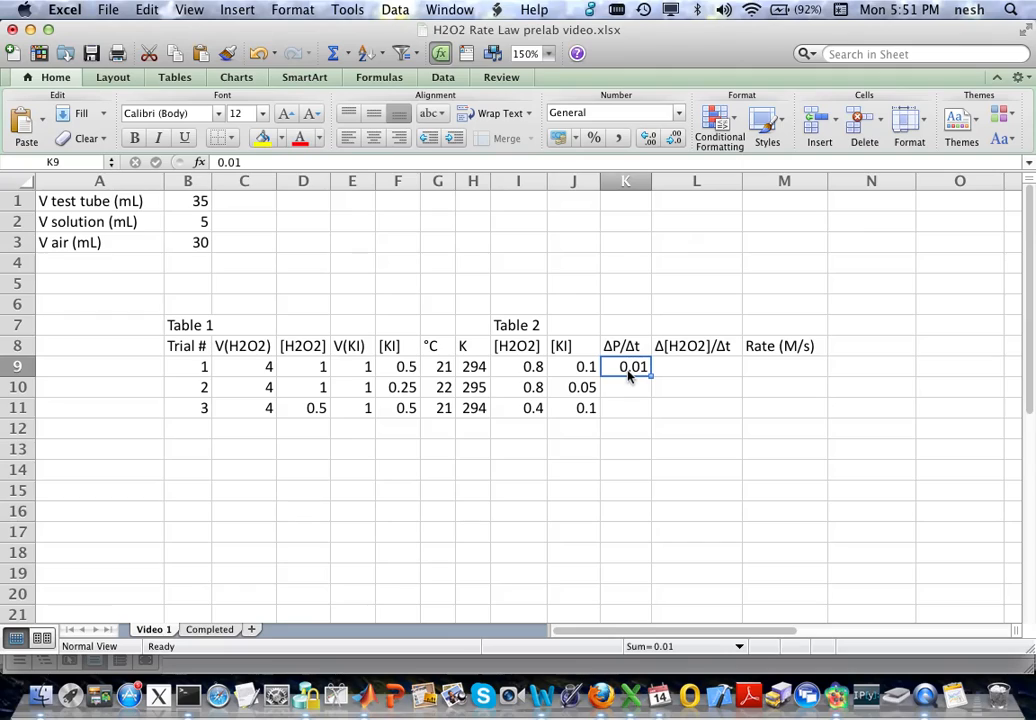
# Look up equation (3) for Δ[H2O2]/Δt in the Word document Sample calculations.docx, then return to the Excel sheet with L9 selected.
pyautogui.press('Tab')
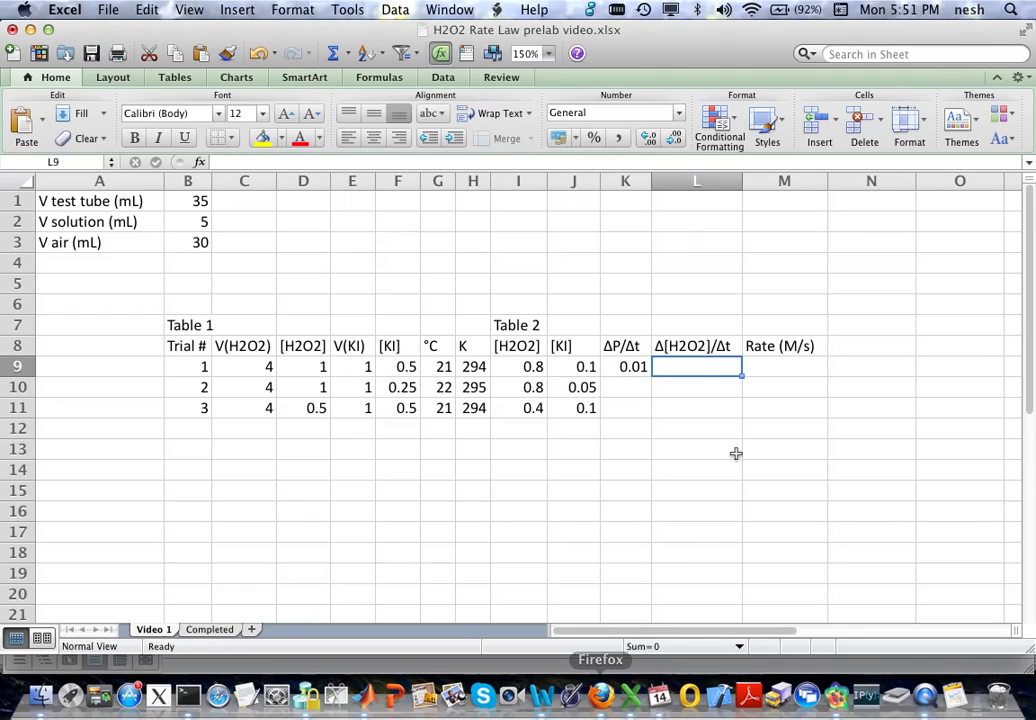
pyautogui.click(540, 695)
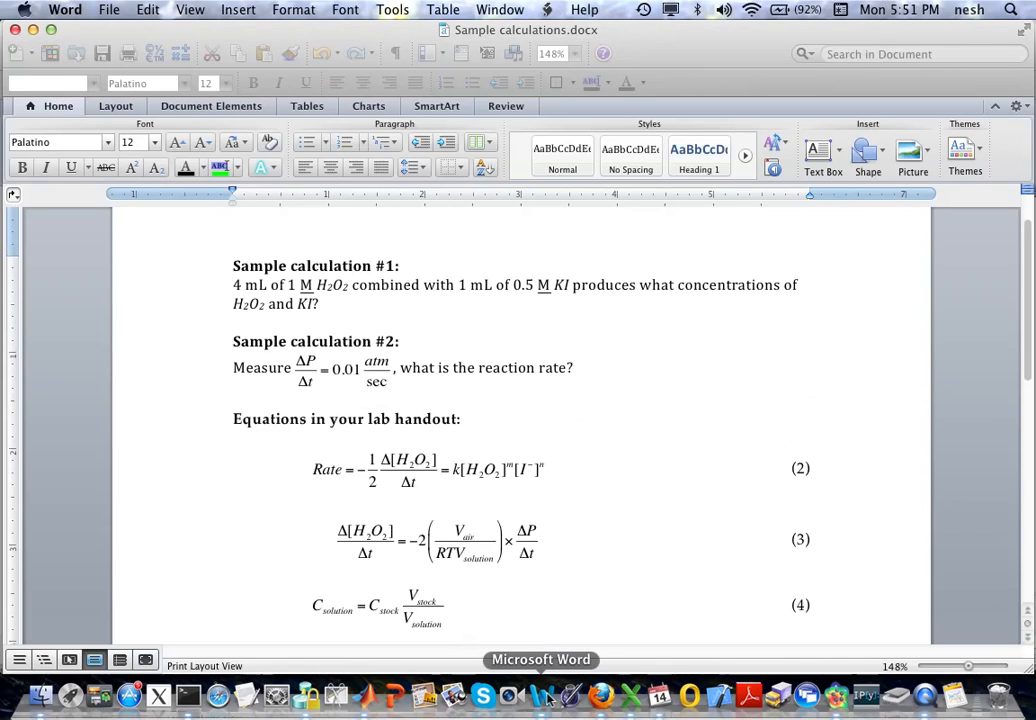
pyautogui.moveTo(180, 488); pyautogui.dragTo(180, 532)
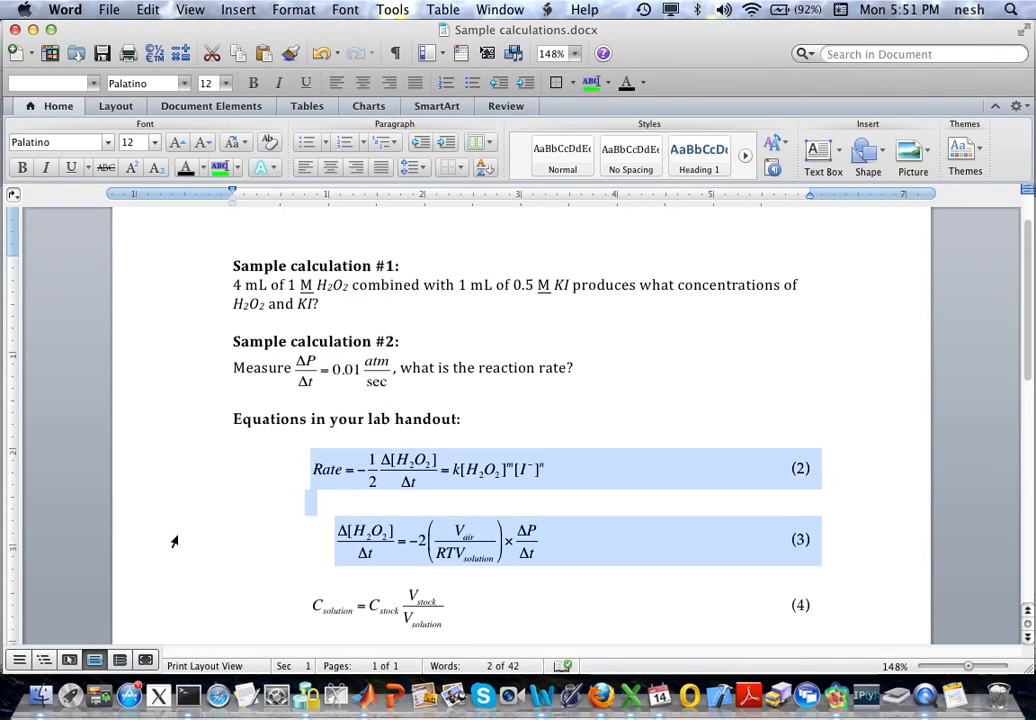
pyautogui.click(174, 541)
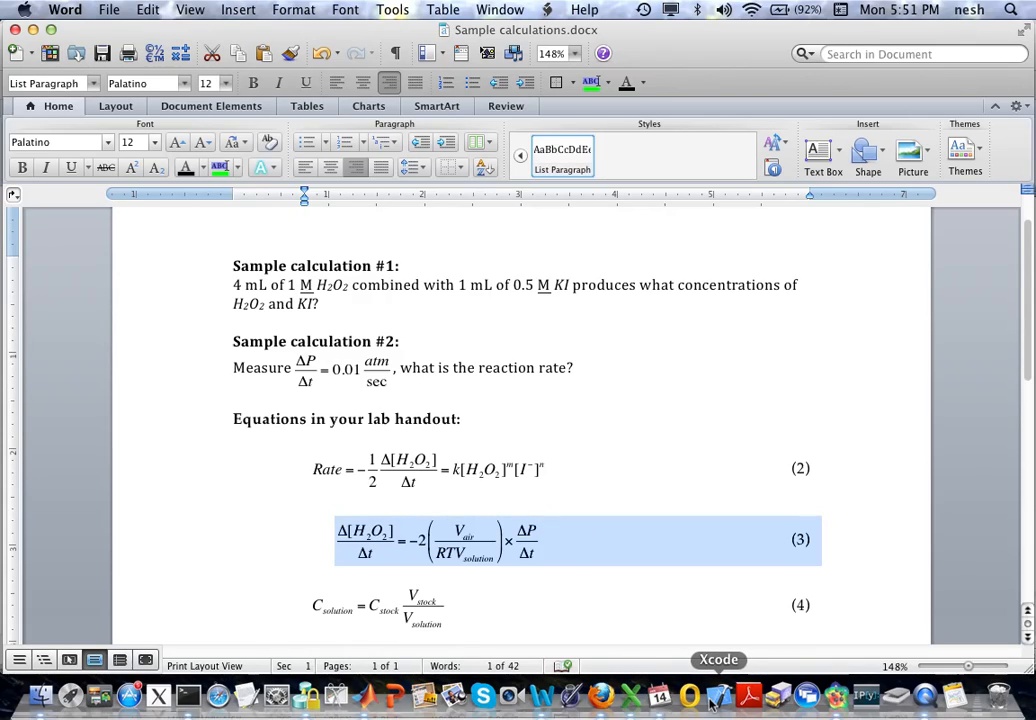
pyautogui.click(631, 700)
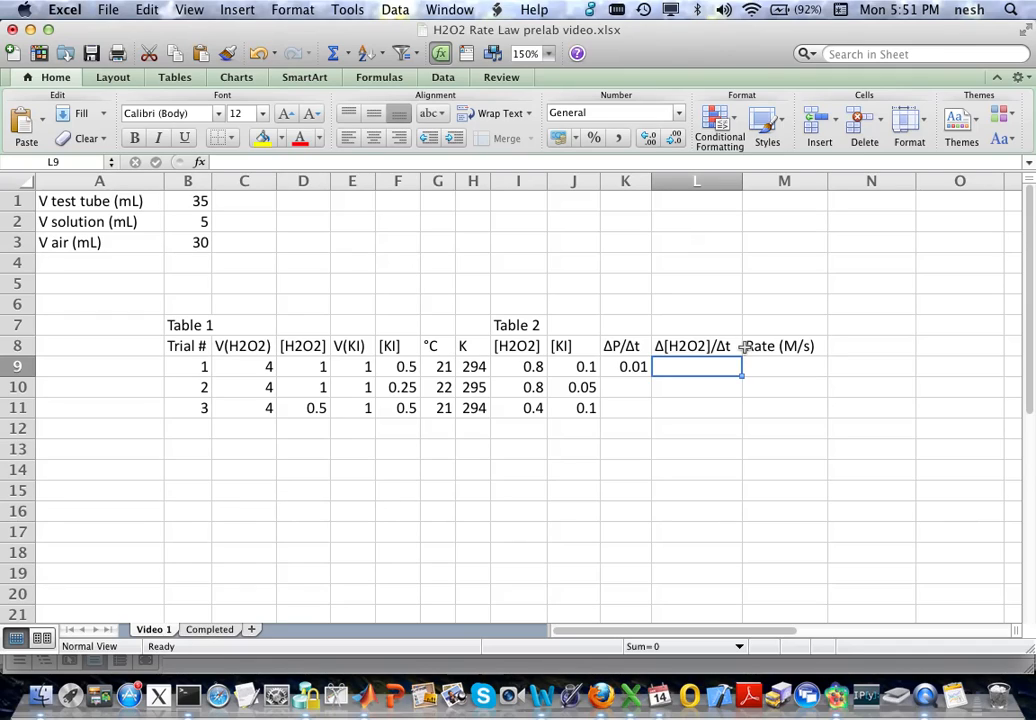
# Calculate trial 1's Δ[H2O2]/Δt in L9 with the formula =-2*B3/(.082*H9*B2)*K9.
pyautogui.write('=')
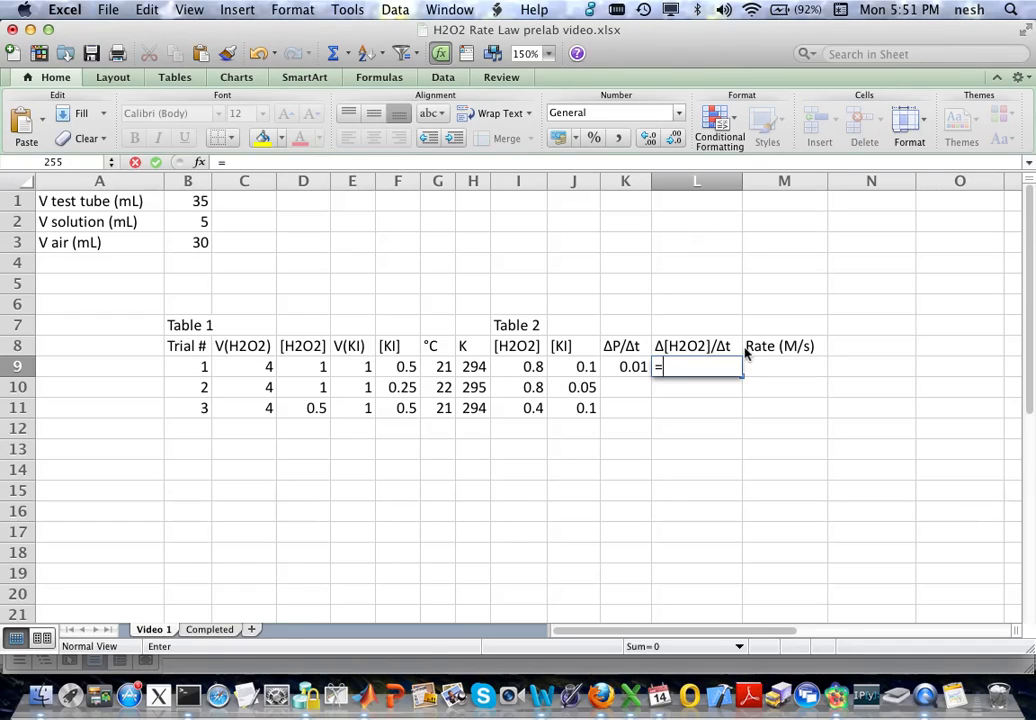
pyautogui.write('-2*')
pyautogui.click(199, 244)
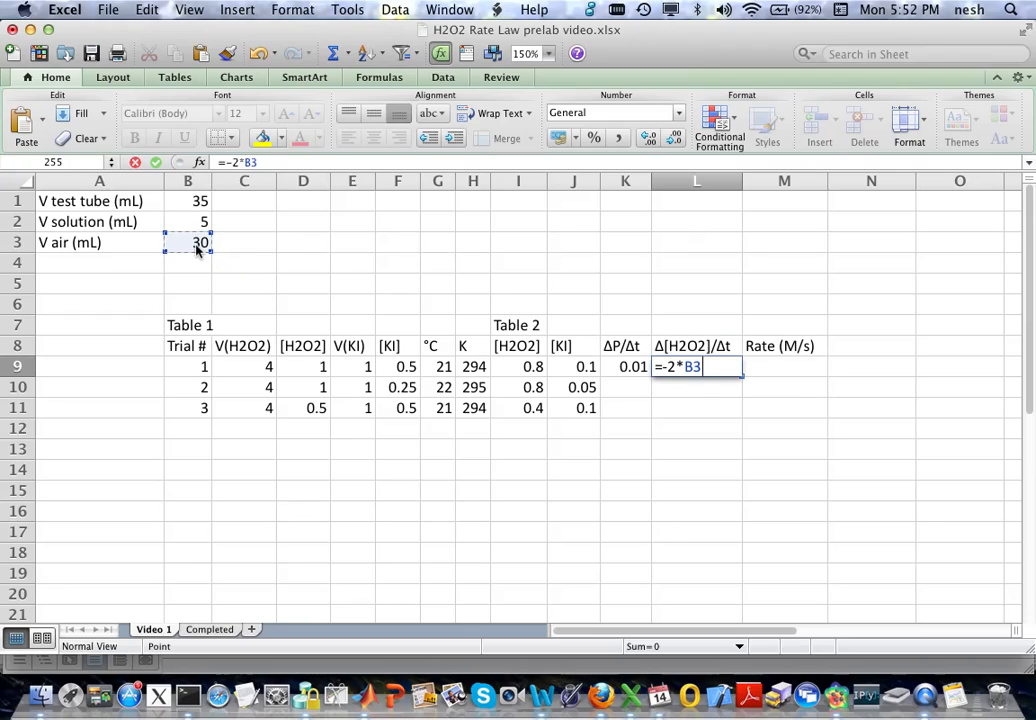
pyautogui.write('/(.')
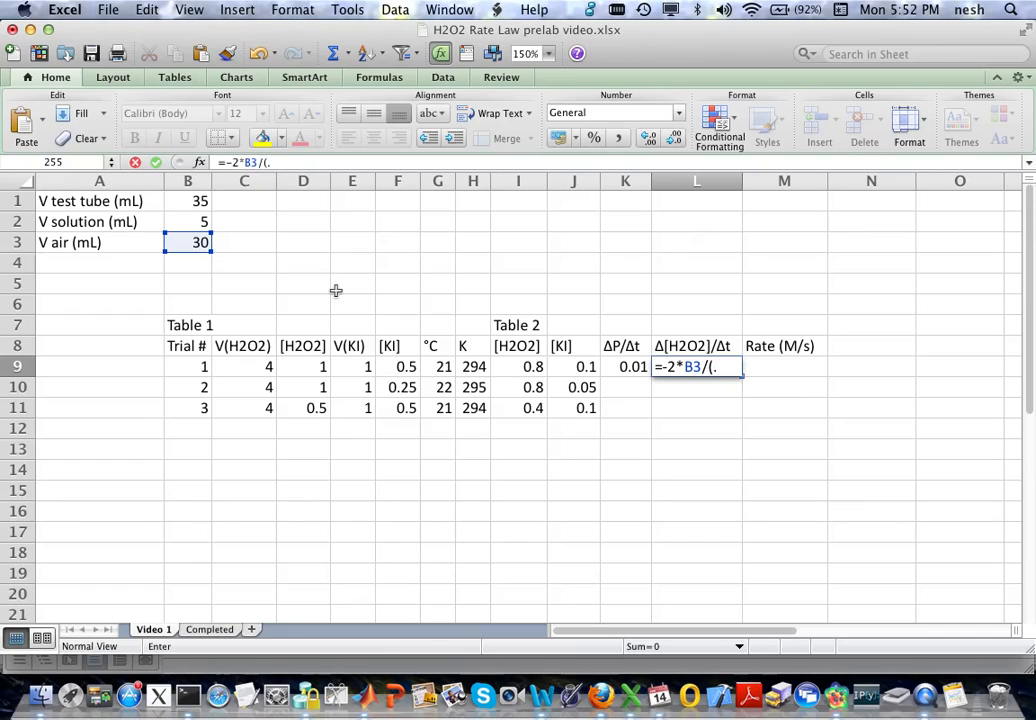
pyautogui.write('082')
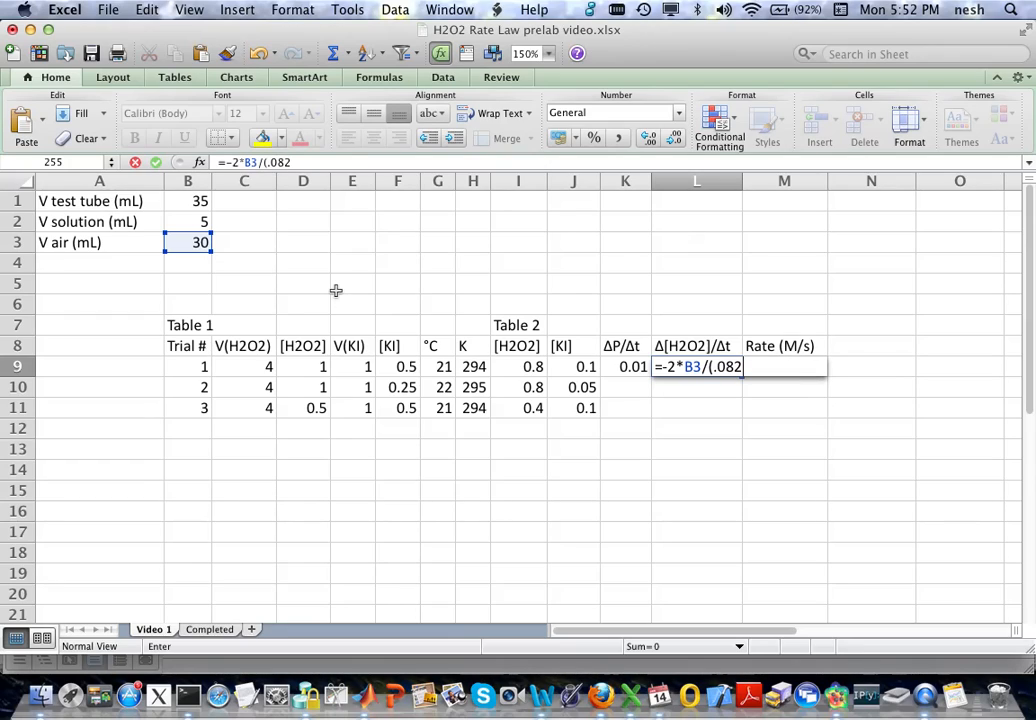
pyautogui.write('*')
pyautogui.click(476, 366)
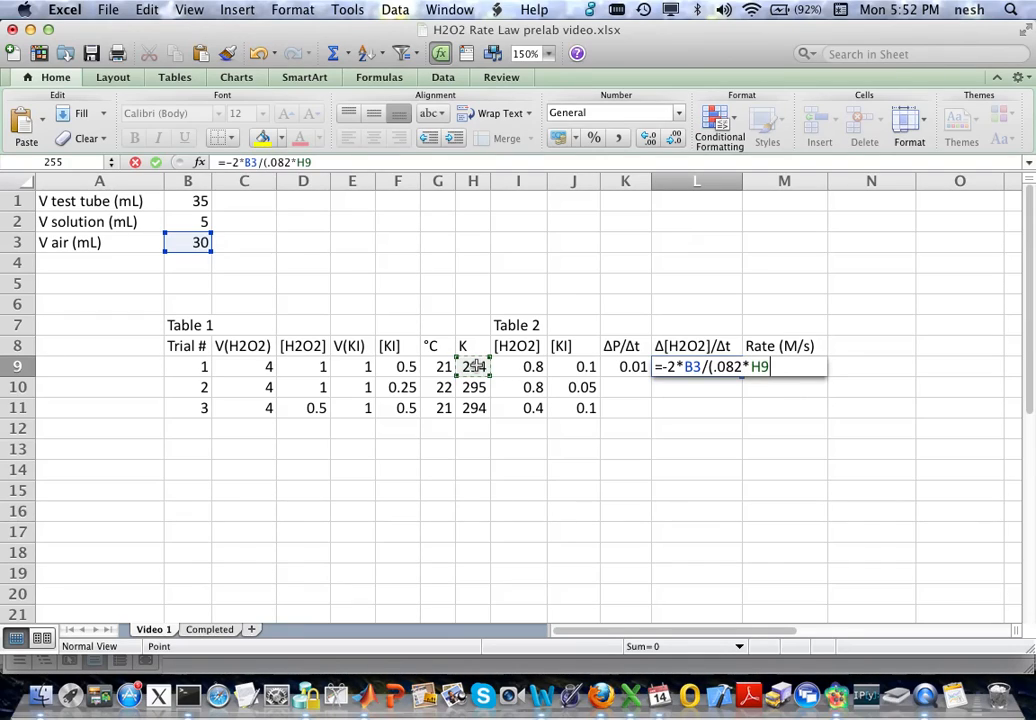
pyautogui.write('*')
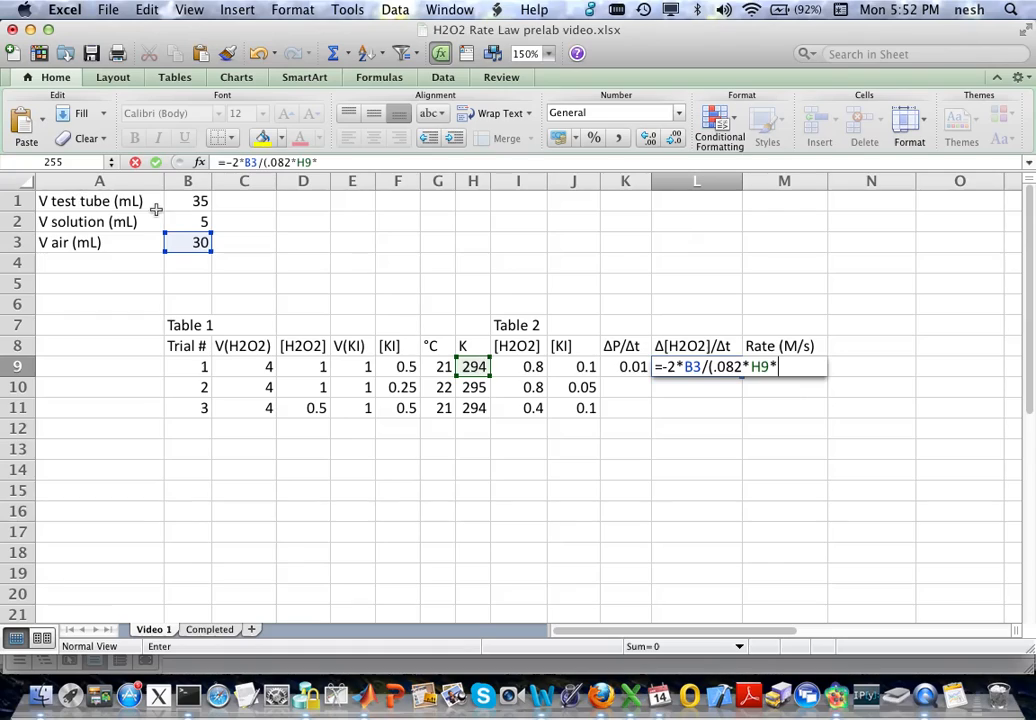
pyautogui.click(178, 222)
pyautogui.write(')*')
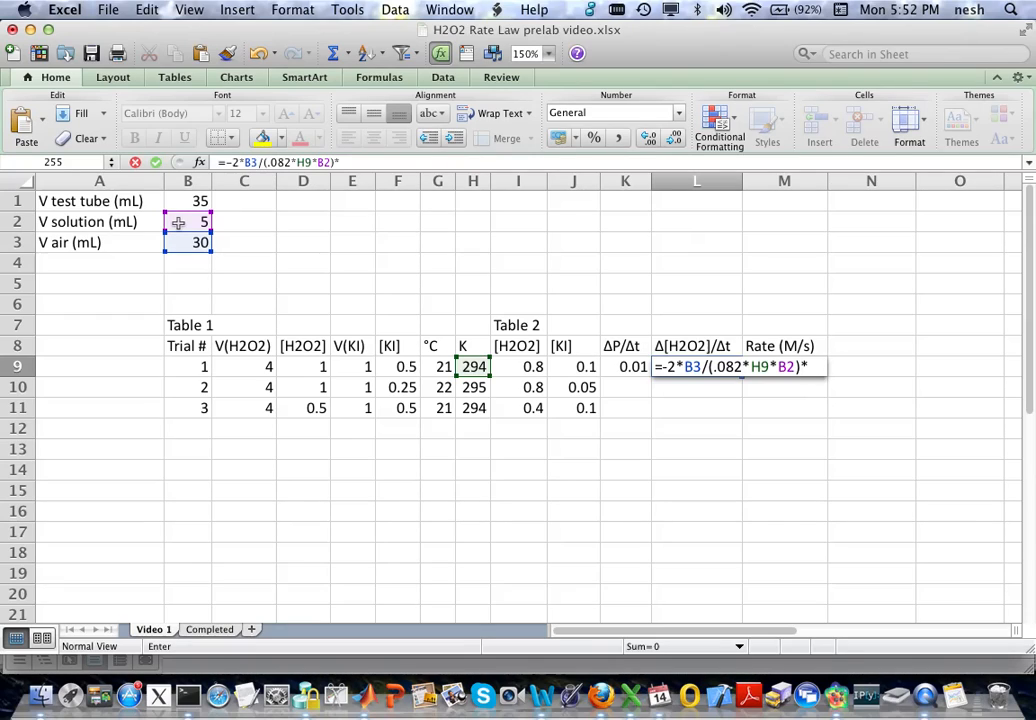
pyautogui.click(624, 369)
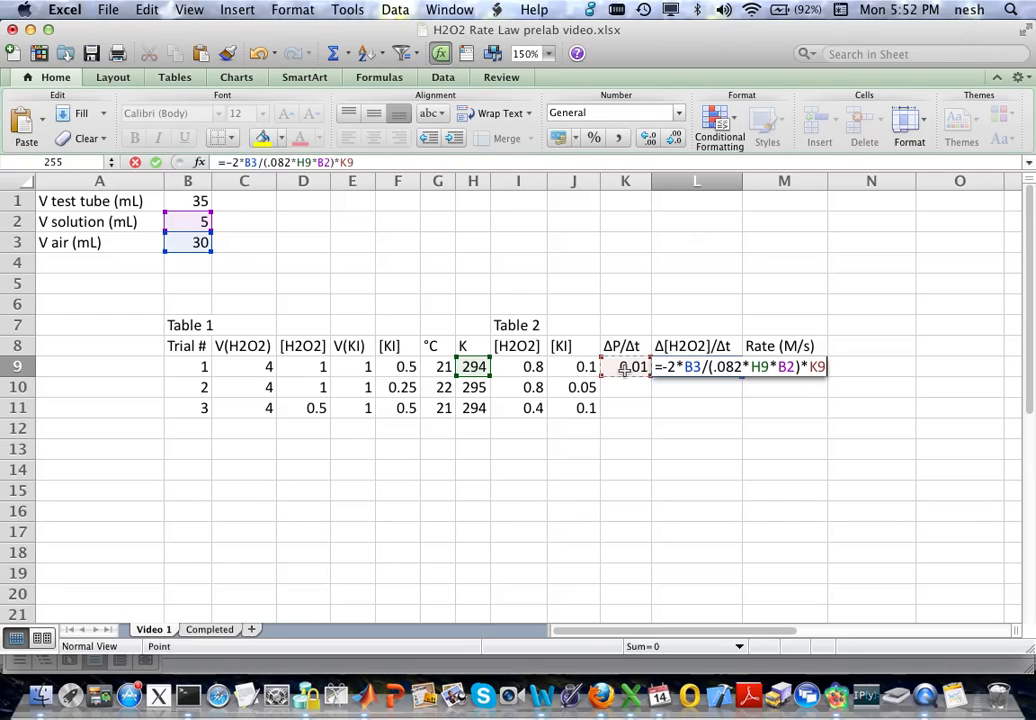
pyautogui.press('Return')
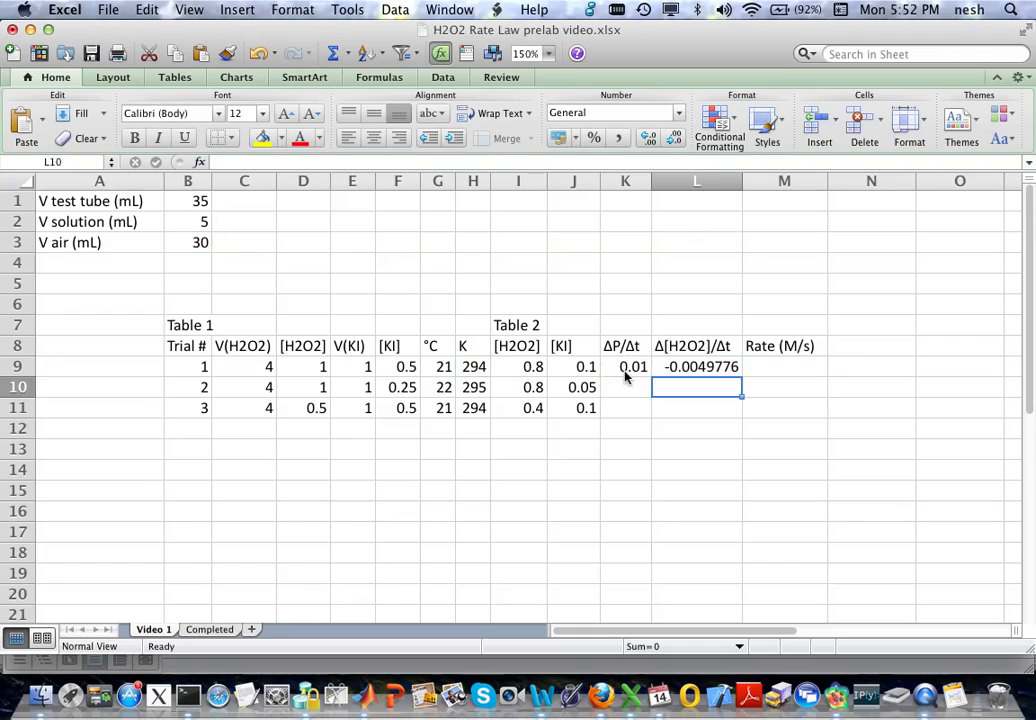
# Make the air and solution volume references in L9's formula absolute as $B$3 and $B$2.
pyautogui.press('Up')
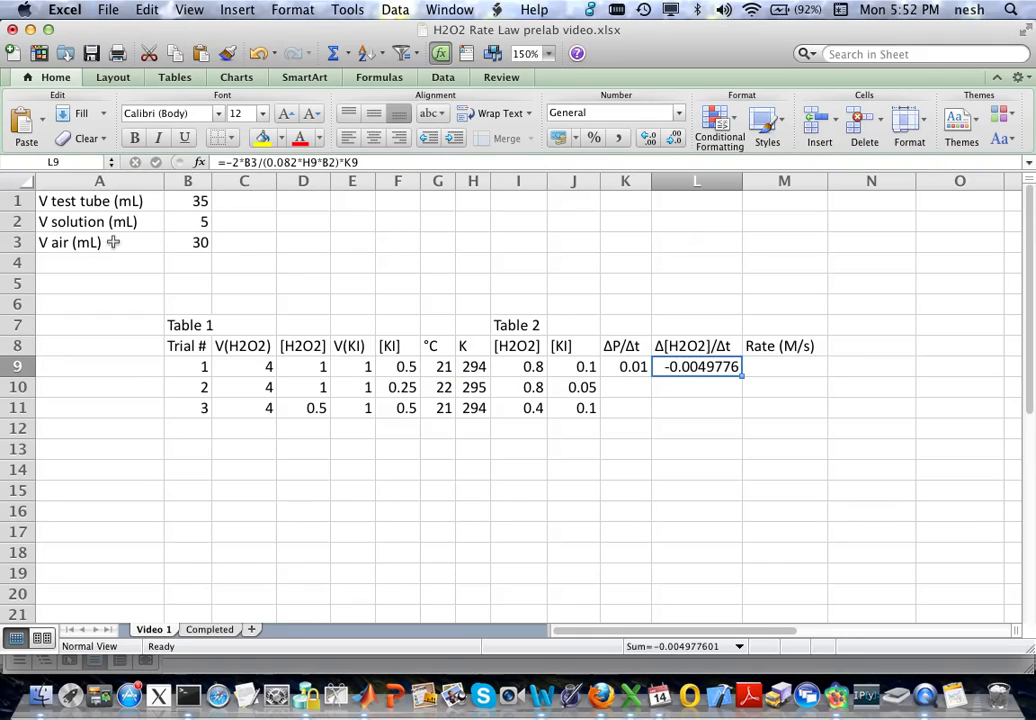
pyautogui.click(245, 162)
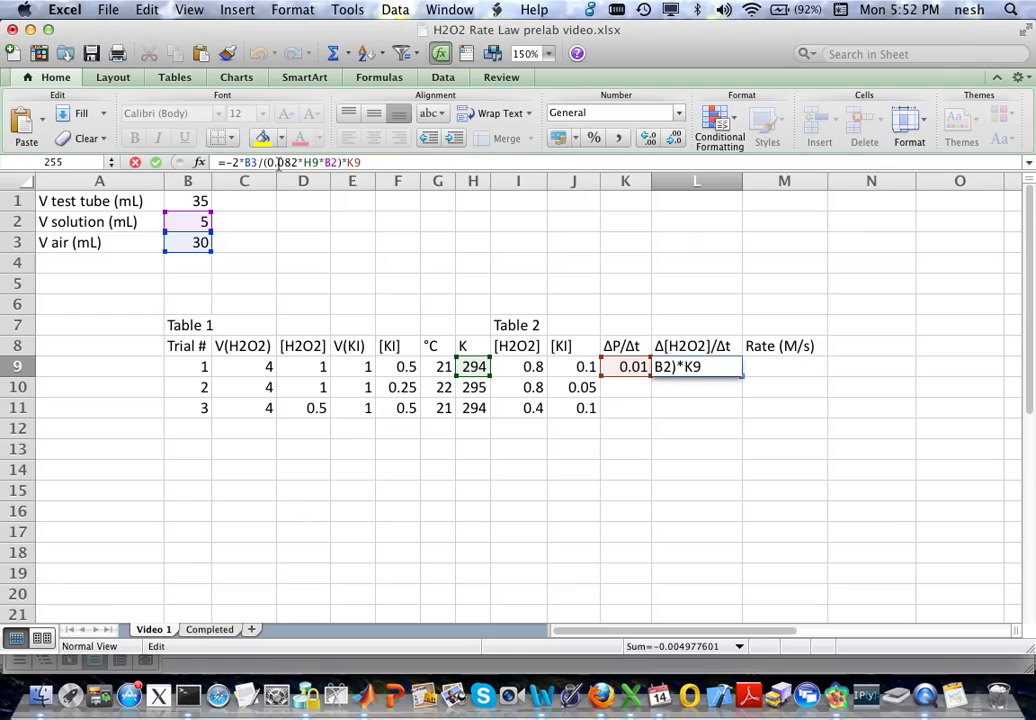
pyautogui.write('$')
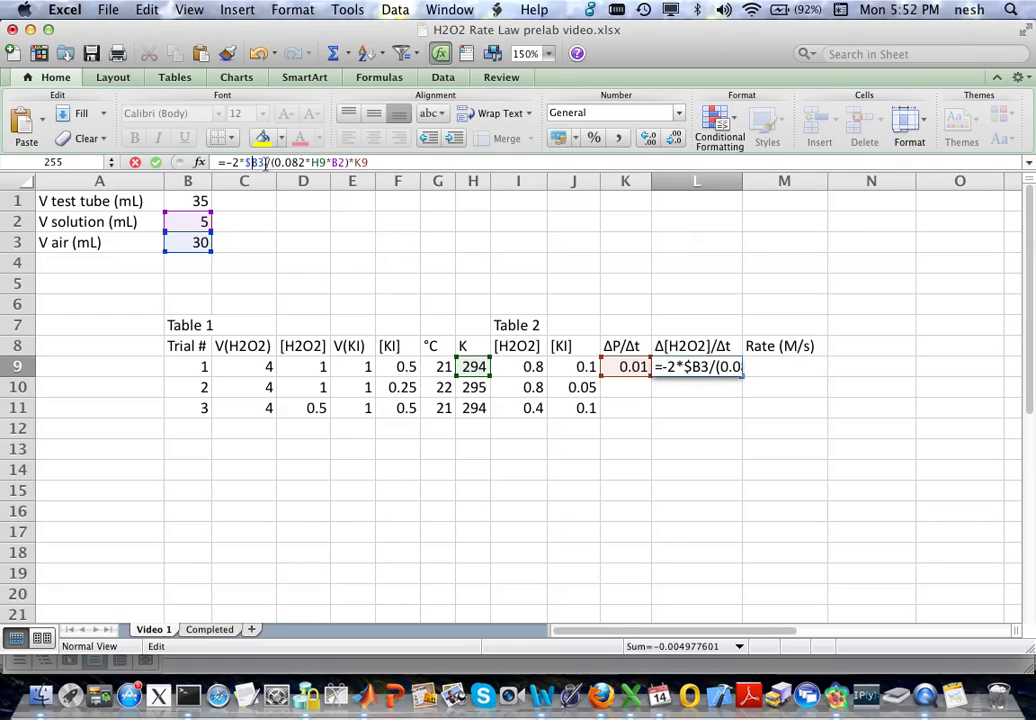
pyautogui.press('Right')
pyautogui.write('$')
pyautogui.click(342, 164)
pyautogui.write('$')
pyautogui.click(347, 164)
pyautogui.write('$')
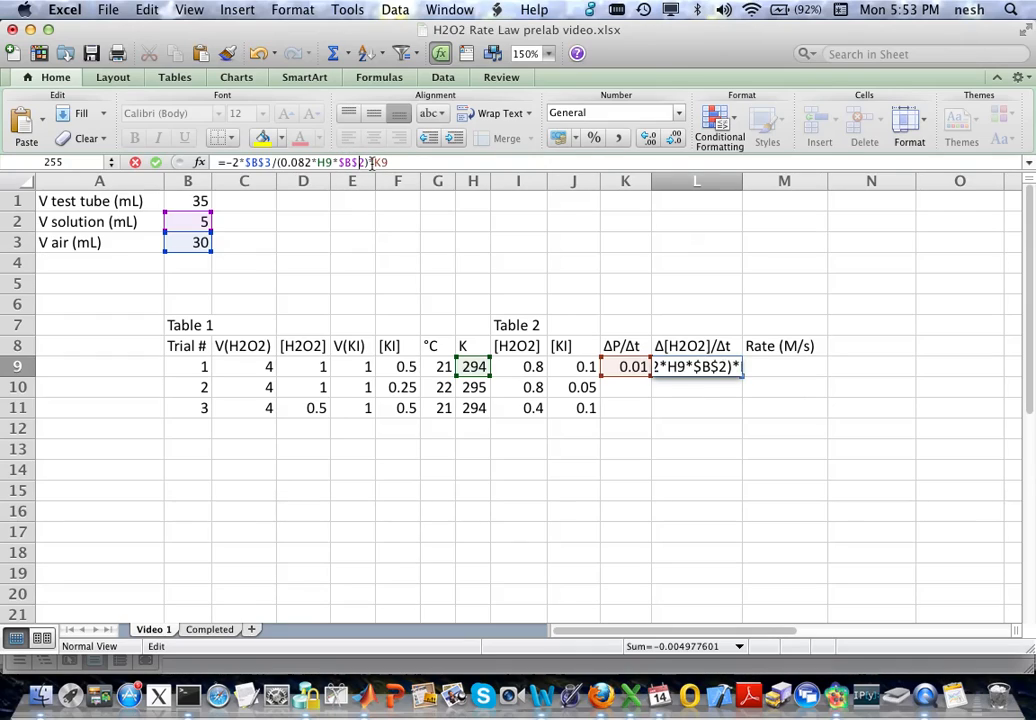
pyautogui.press('Return')
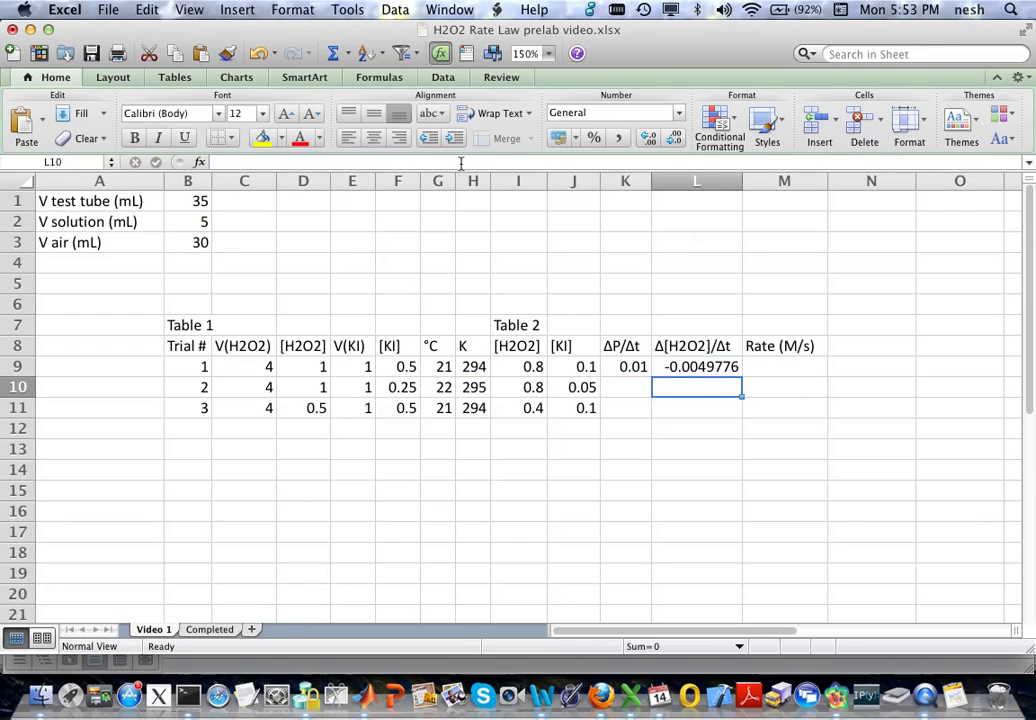
pyautogui.press('Up')
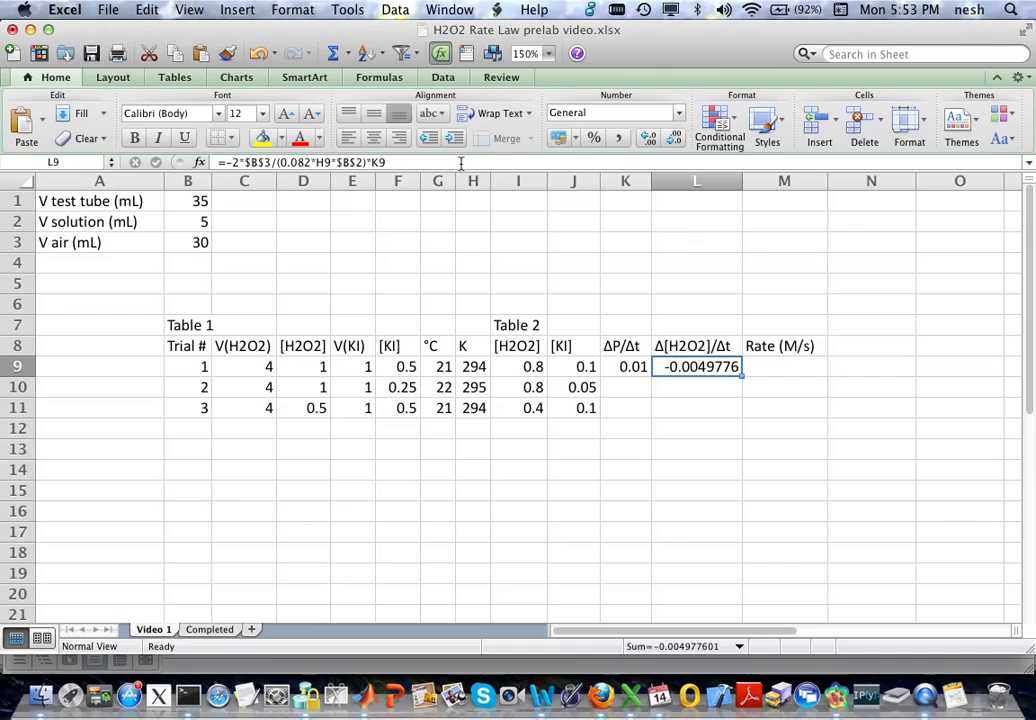
# Look up rate equation (2) in the Word document, then return to the Excel sheet with M9 selected.
pyautogui.press('Right')
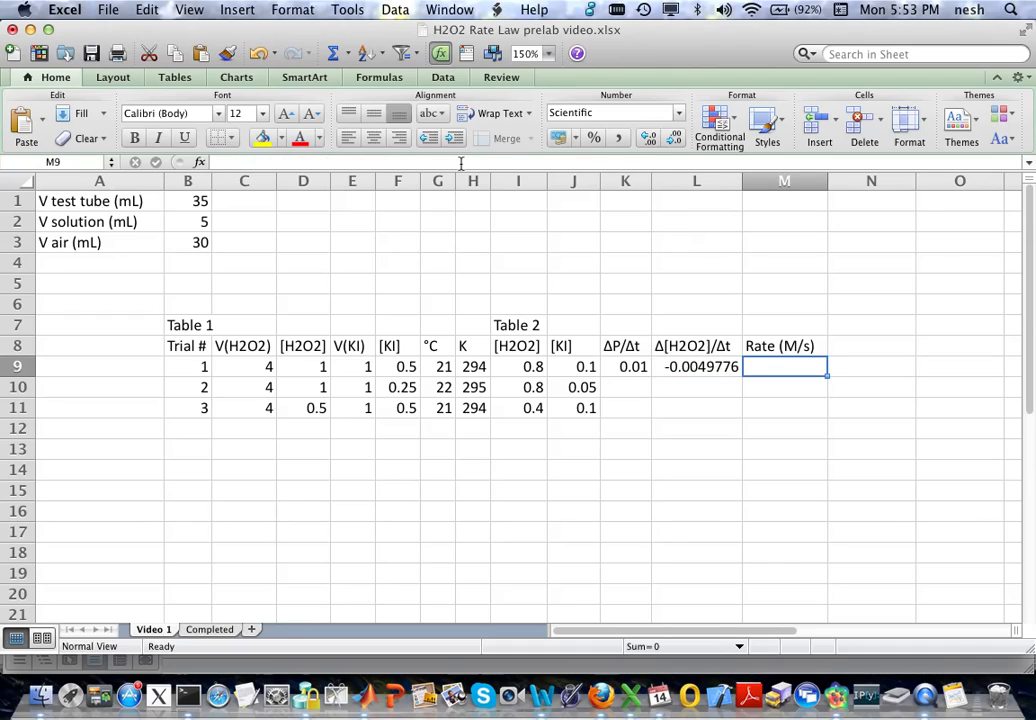
pyautogui.press('Left')
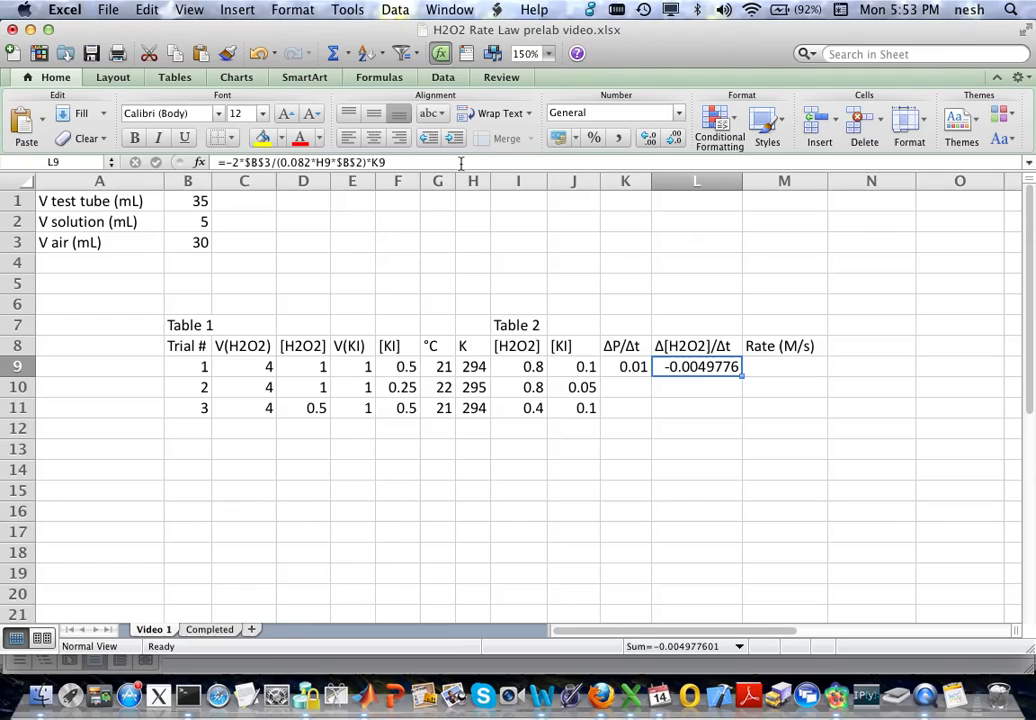
pyautogui.press('Right')
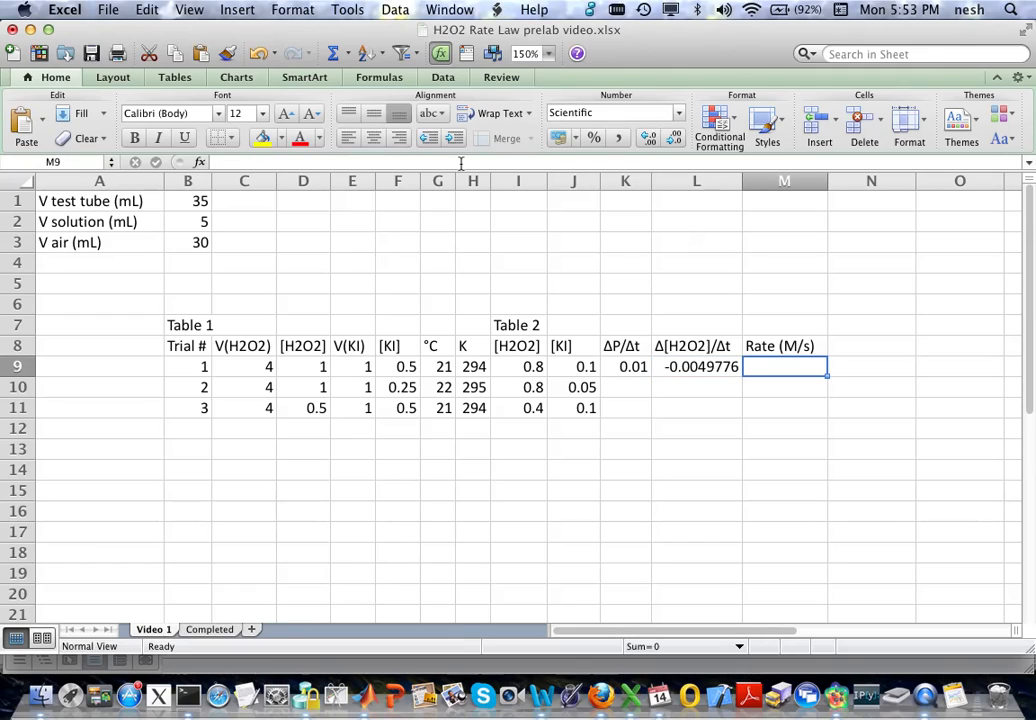
pyautogui.click(545, 700)
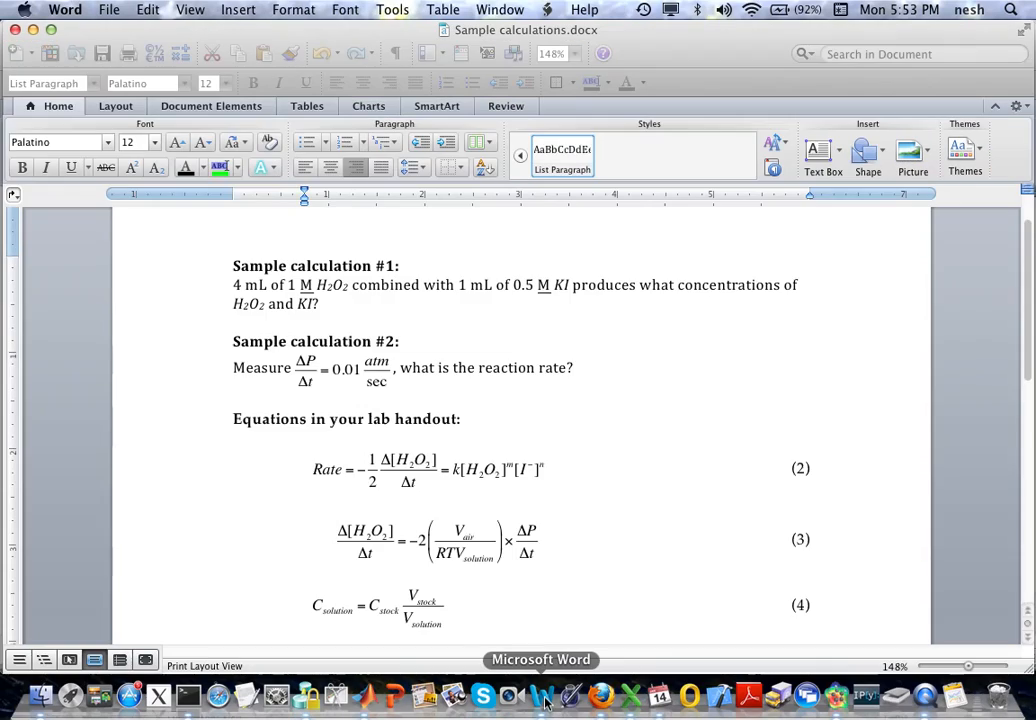
pyautogui.click(151, 478)
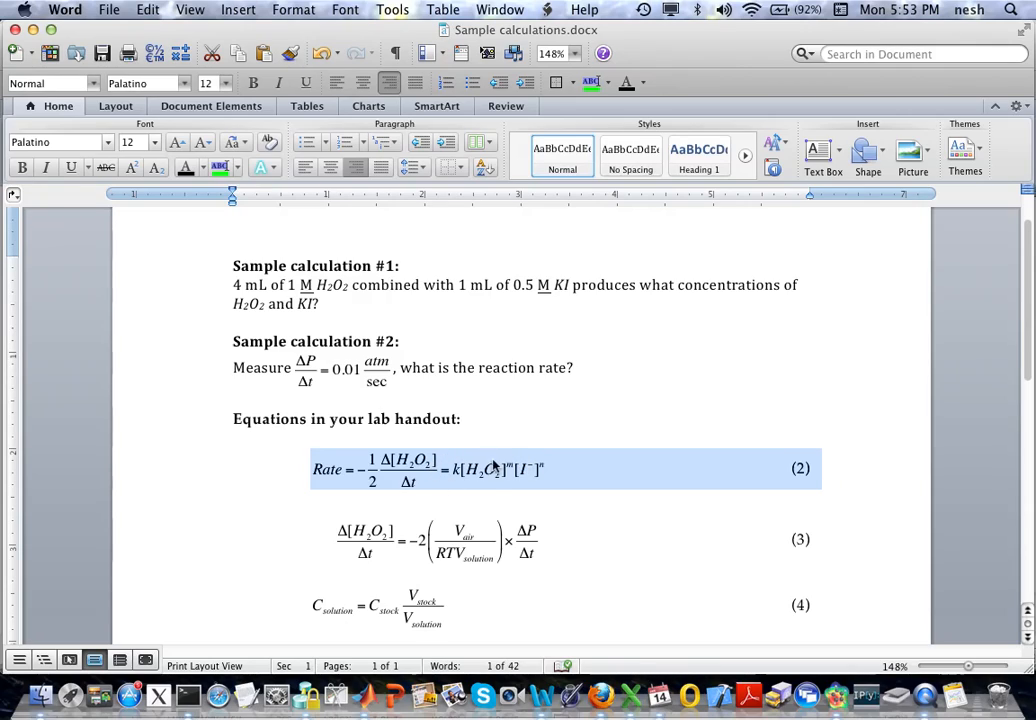
pyautogui.click(631, 697)
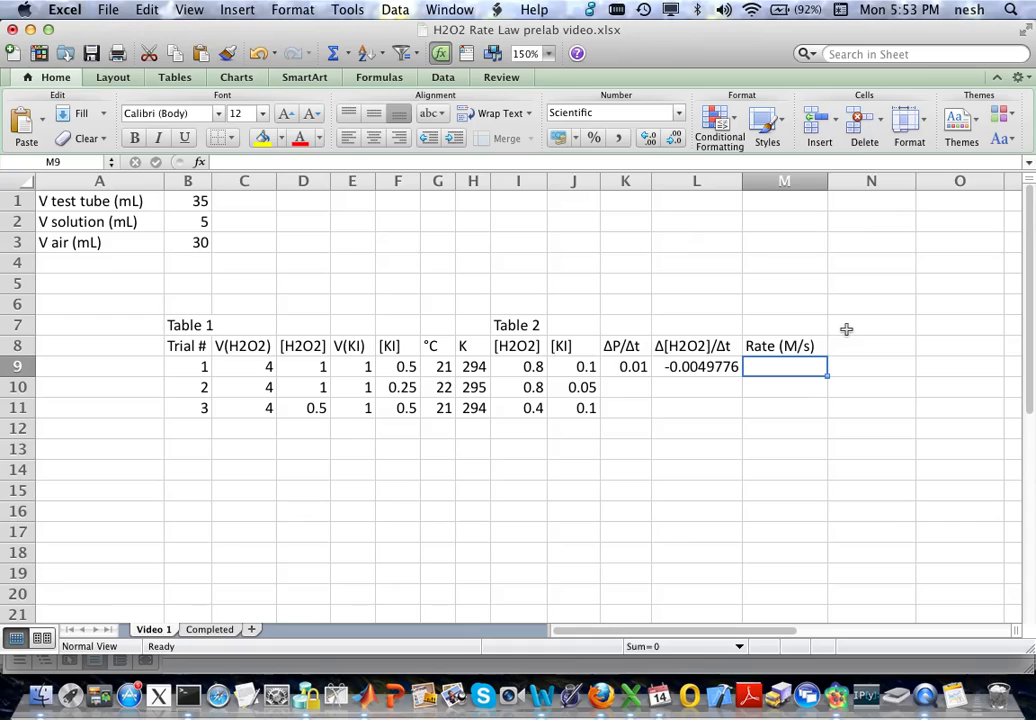
# Calculate trial 1's reaction rate in M9 with the formula =-1/2*L9.
pyautogui.write('=')
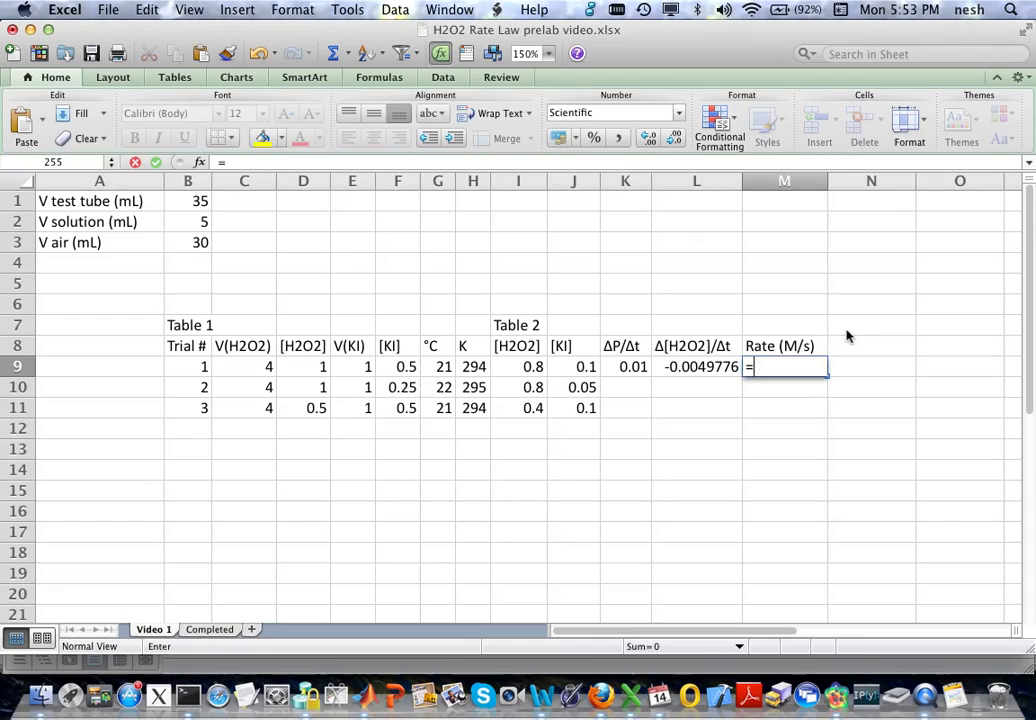
pyautogui.write('-1/2*')
pyautogui.click(698, 368)
pyautogui.press('Return')
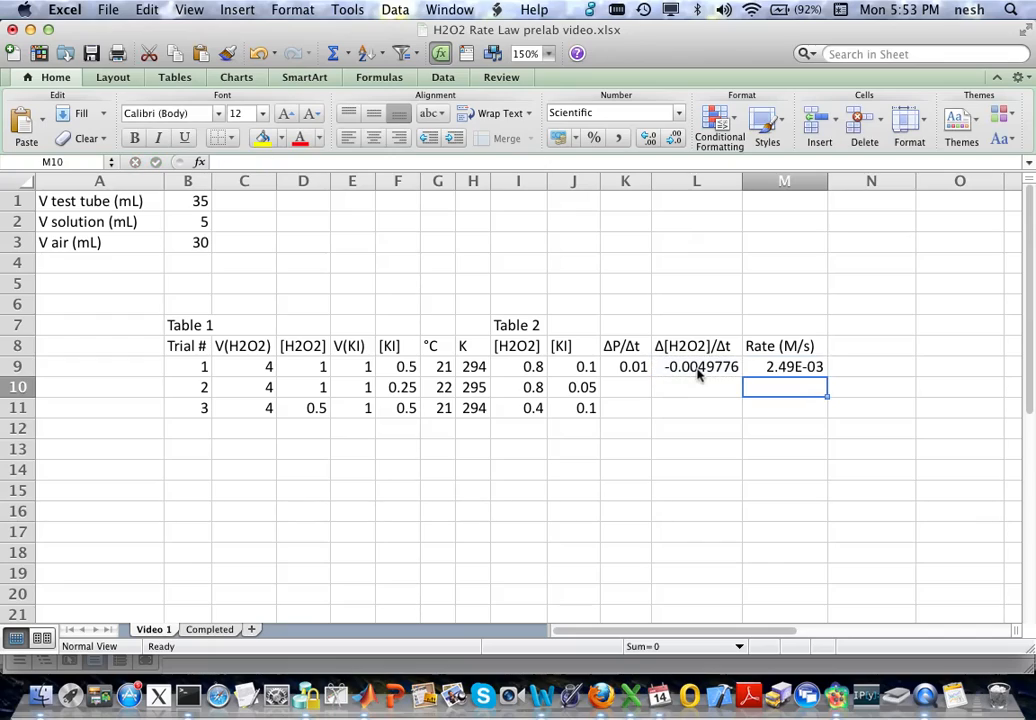